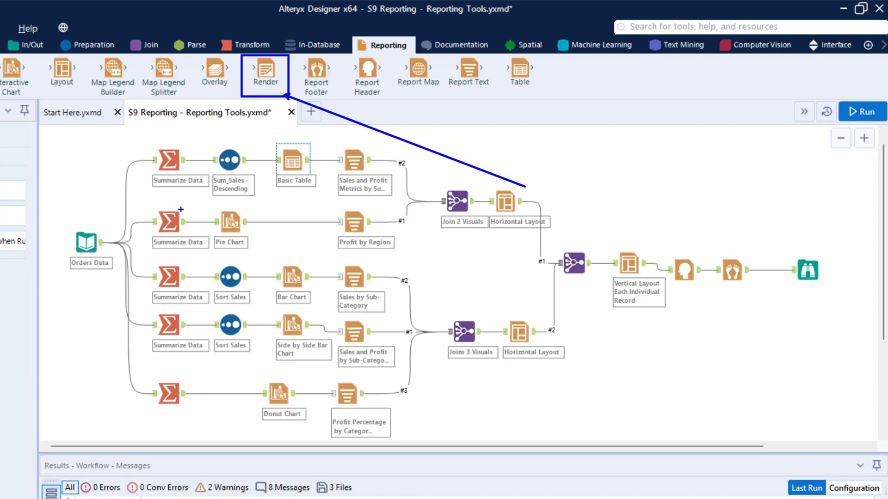
pyautogui.moveTo(123, 136)
pyautogui.mouseDown()
pyautogui.moveTo(422, 377)
pyautogui.moveTo(657, 458)
pyautogui.moveTo(691, 456)
pyautogui.mouseUp()
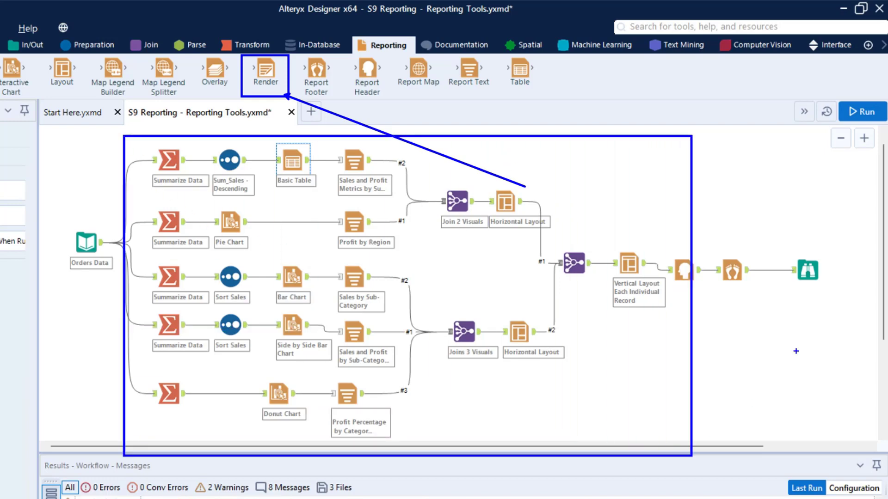
pyautogui.moveTo(783, 247); pyautogui.dragTo(828, 294)
pyautogui.press('Escape')
# Select the Browse tool and examine the combined report preview with its charts and tables.
pyautogui.click(812, 276)
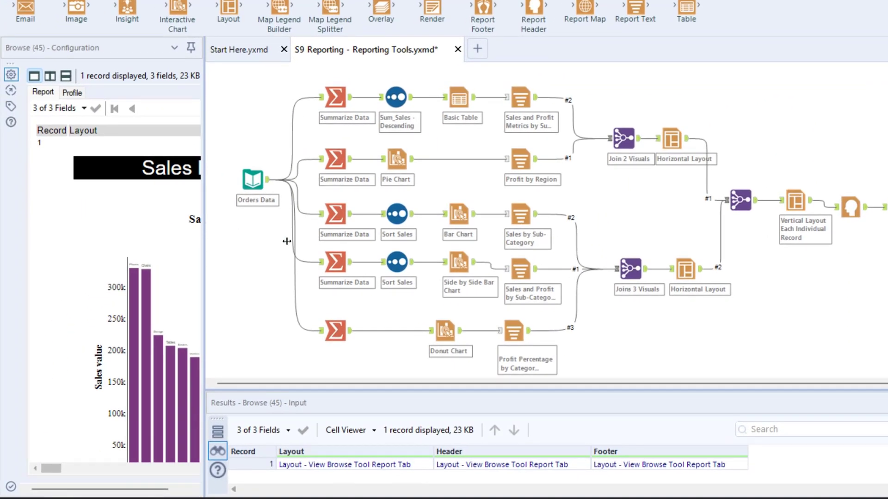
pyautogui.moveTo(287, 241); pyautogui.dragTo(435, 260)
pyautogui.moveTo(141, 483)
pyautogui.mouseDown()
pyautogui.moveTo(294, 494)
pyautogui.moveTo(142, 486)
pyautogui.mouseUp()
pyautogui.moveTo(421, 195); pyautogui.dragTo(428, 336)
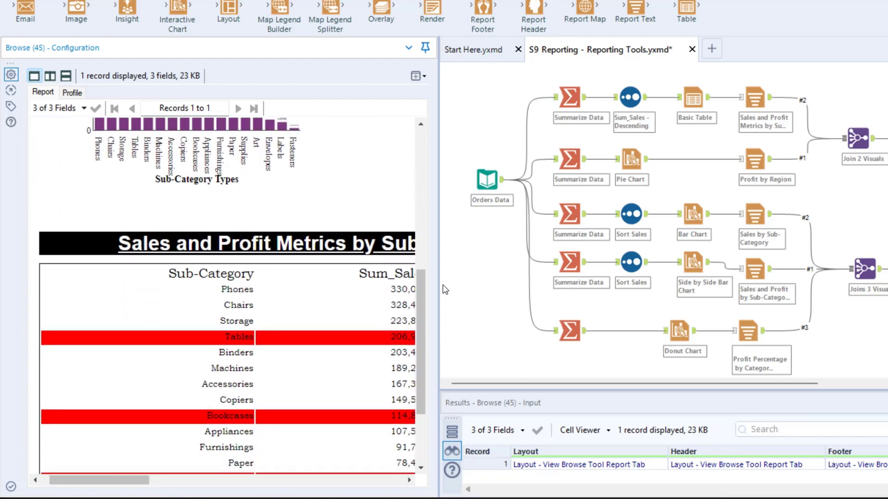
pyautogui.moveTo(383, 279); pyautogui.dragTo(246, 282)
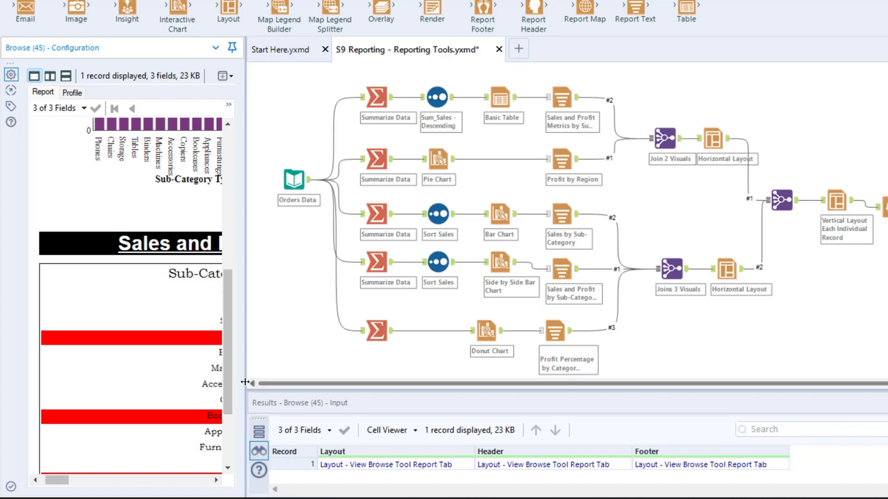
pyautogui.moveTo(245, 383); pyautogui.dragTo(524, 383)
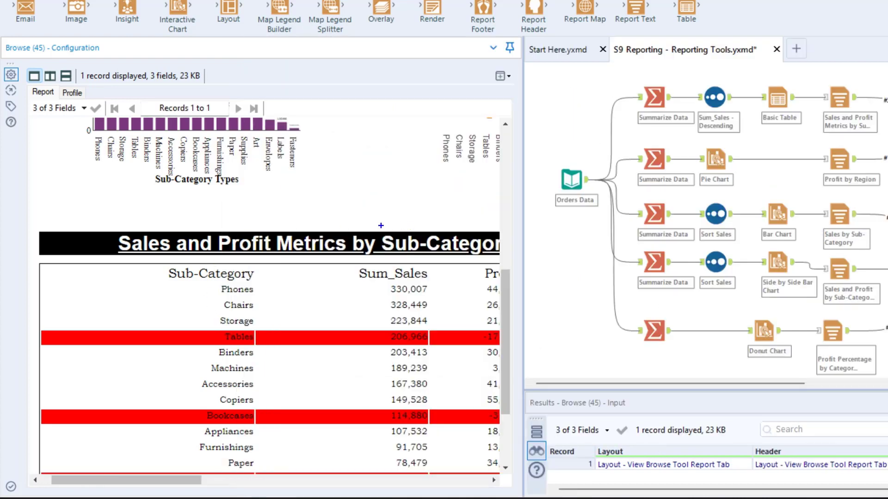
pyautogui.moveTo(380, 225)
pyautogui.mouseDown()
pyautogui.moveTo(501, 263)
pyautogui.moveTo(380, 213)
pyautogui.moveTo(354, 168)
pyautogui.mouseUp()
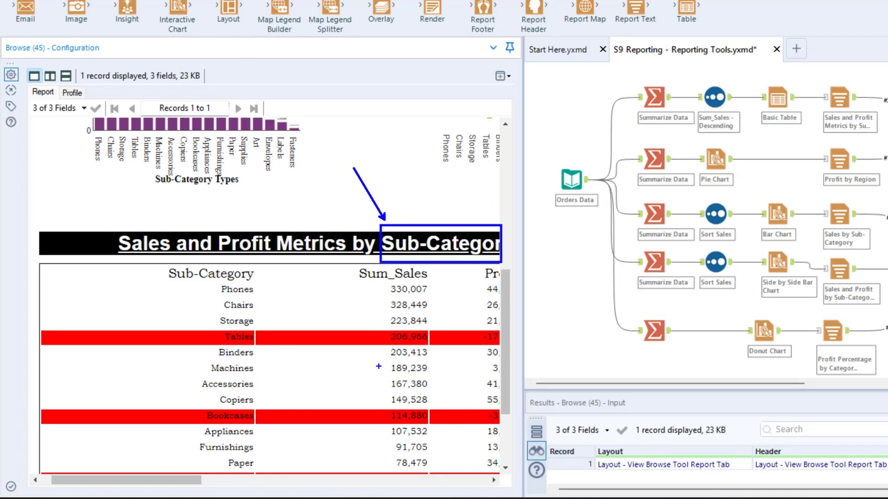
pyautogui.press('Escape')
pyautogui.moveTo(194, 481); pyautogui.dragTo(380, 497)
pyautogui.moveTo(181, 196); pyautogui.dragTo(348, 252)
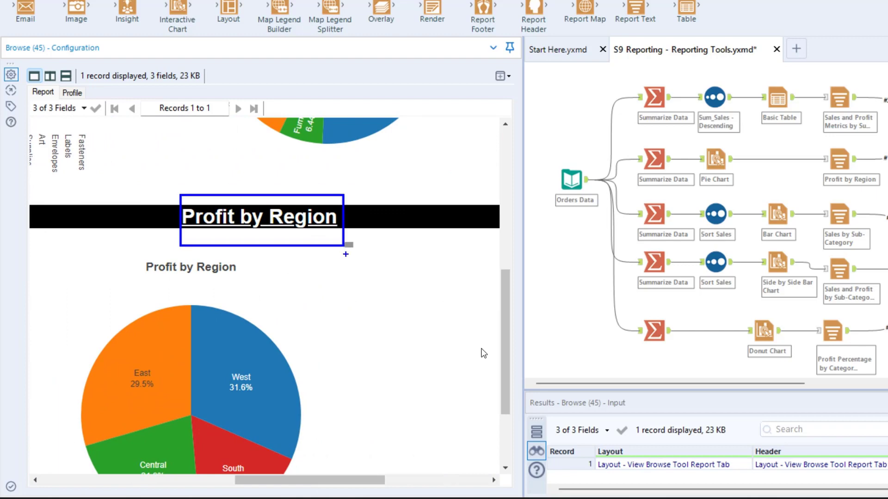
pyautogui.press('Escape')
pyautogui.moveTo(312, 484); pyautogui.dragTo(186, 483)
pyautogui.scroll(8, 511, 289)
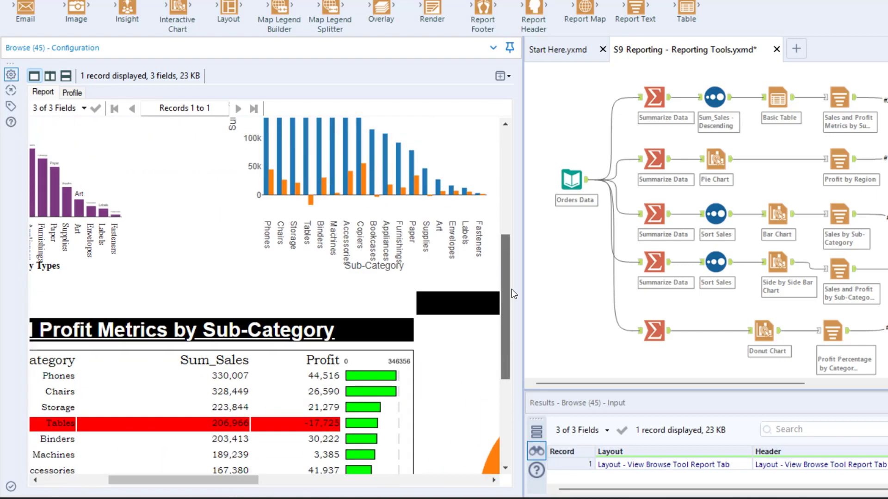
pyautogui.moveTo(254, 480); pyautogui.dragTo(204, 479)
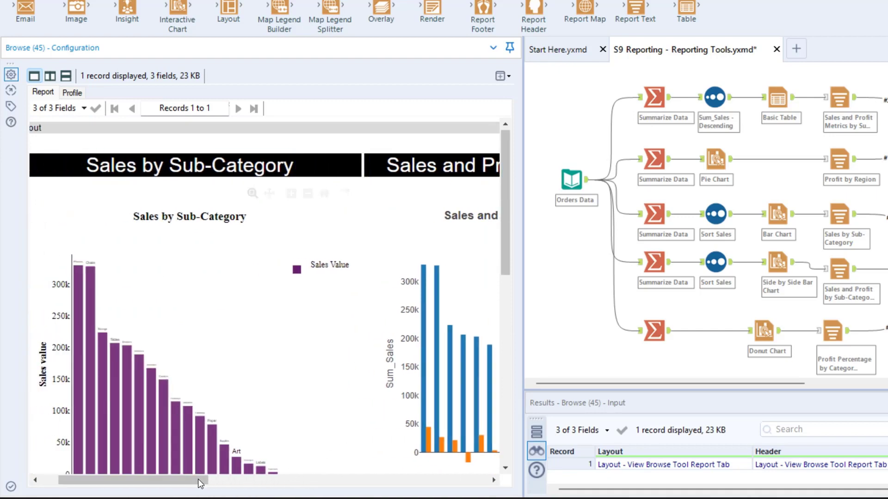
pyautogui.moveTo(198, 479); pyautogui.dragTo(378, 479)
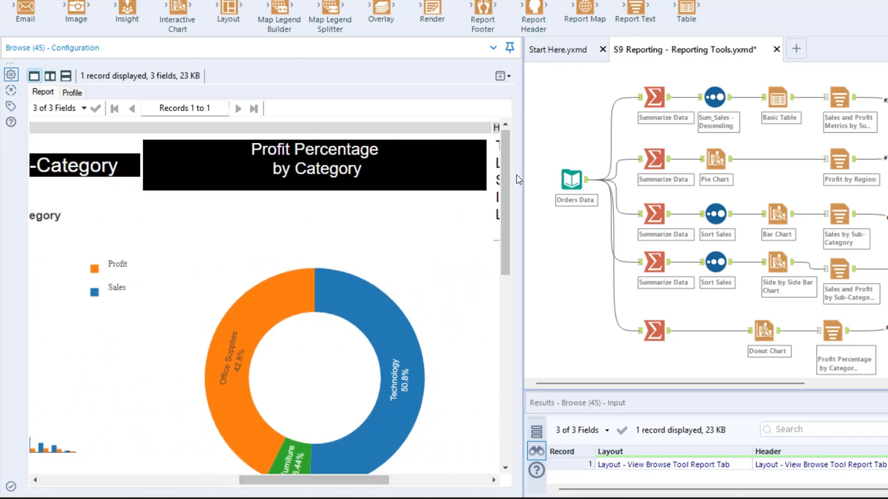
pyautogui.moveTo(522, 178); pyautogui.dragTo(282, 180)
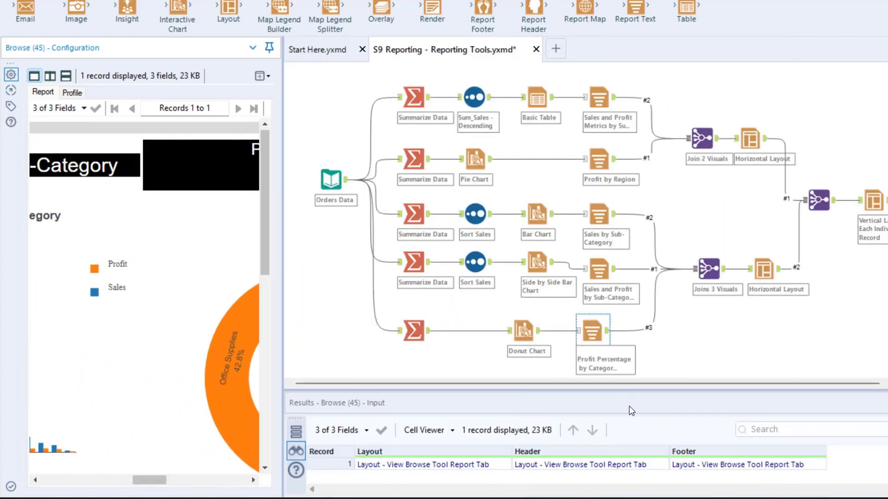
# Add a Render tool to the workflow and connect it to the Report Footer tool's output.
pyautogui.moveTo(620, 384); pyautogui.dragTo(703, 402)
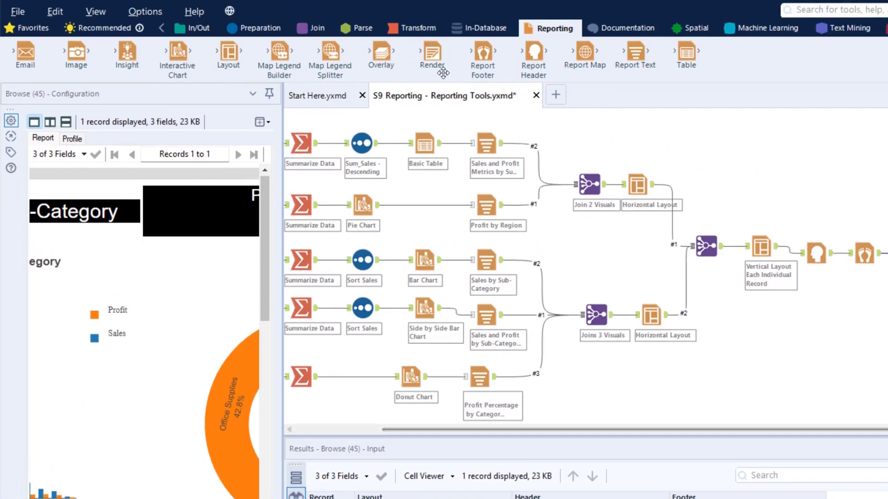
pyautogui.moveTo(434, 7); pyautogui.dragTo(437, 7)
pyautogui.moveTo(438, 70); pyautogui.dragTo(887, 279)
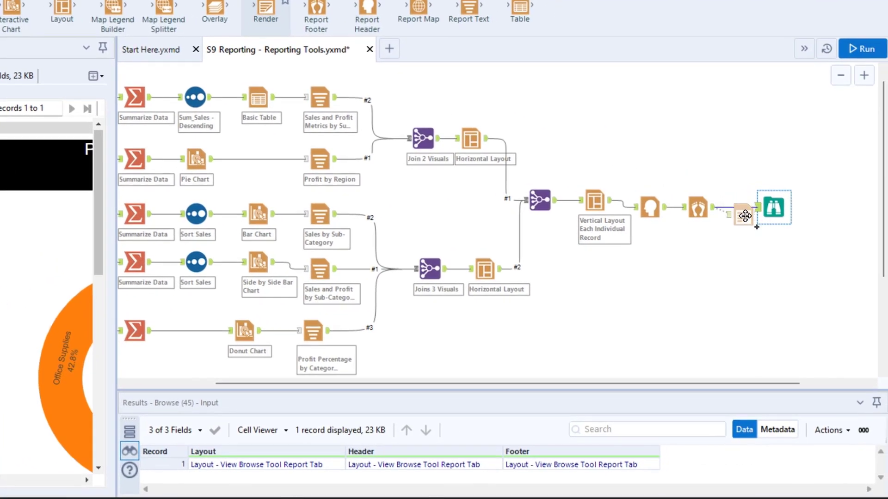
pyautogui.moveTo(744, 216); pyautogui.dragTo(757, 247)
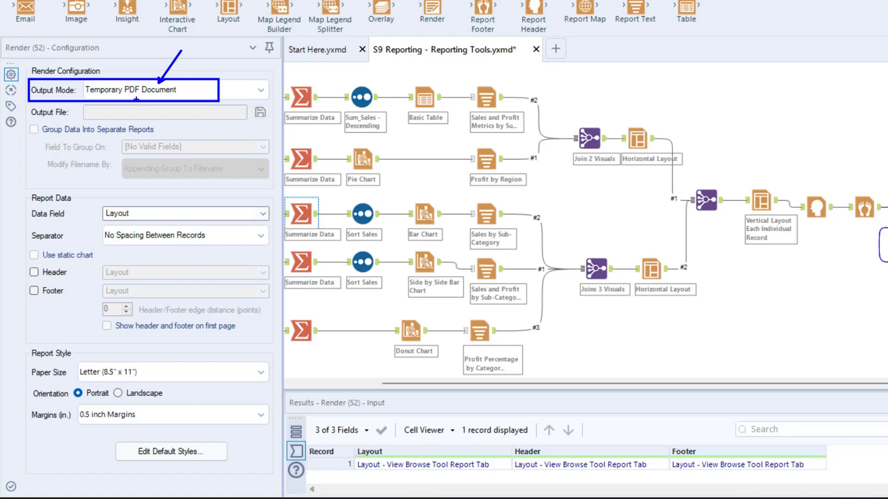
# Review the available output modes for the Render tool, keeping Temporary PDF Document.
pyautogui.click(260, 90)
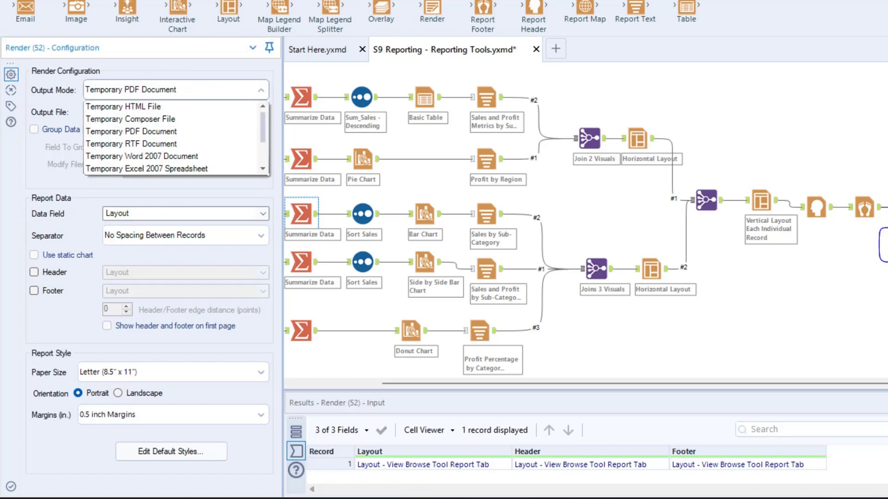
pyautogui.moveTo(85, 151); pyautogui.dragTo(226, 183)
pyautogui.moveTo(77, 101); pyautogui.dragTo(208, 128)
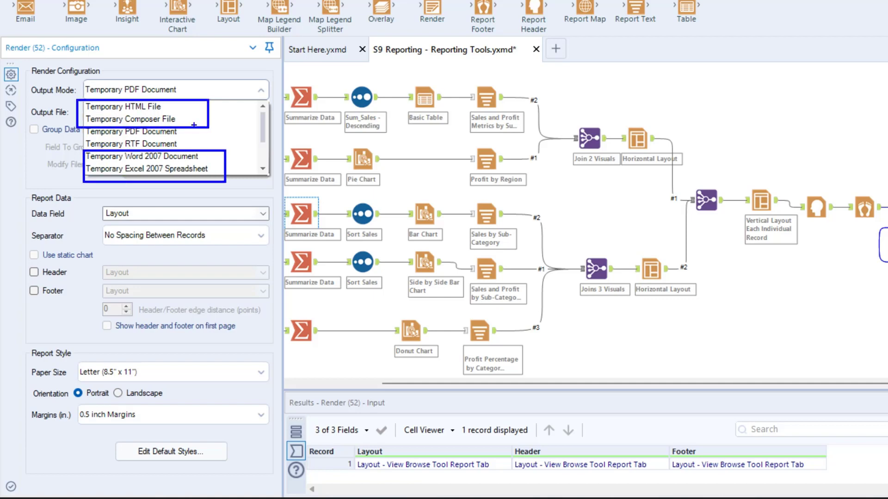
pyautogui.press('Escape')
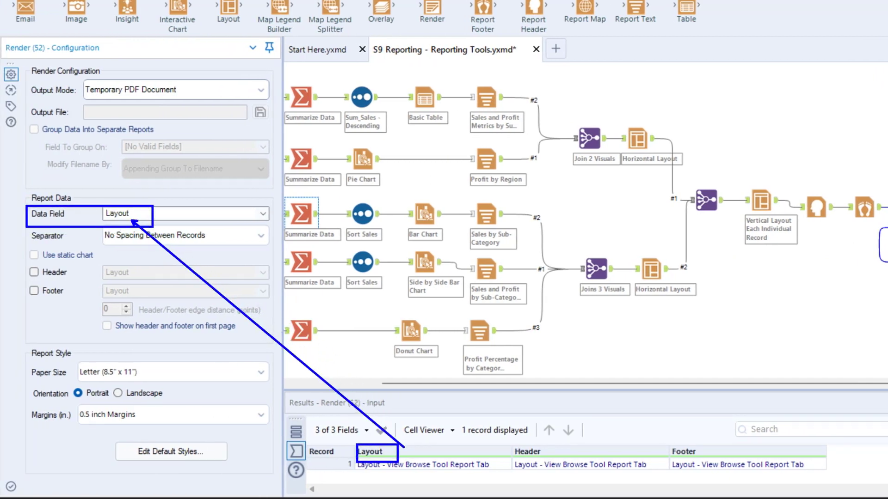
# Enable the Render tool's header and footer, using the Header field and the Footer field.
pyautogui.click(34, 273)
pyautogui.click(187, 273)
pyautogui.click(136, 294)
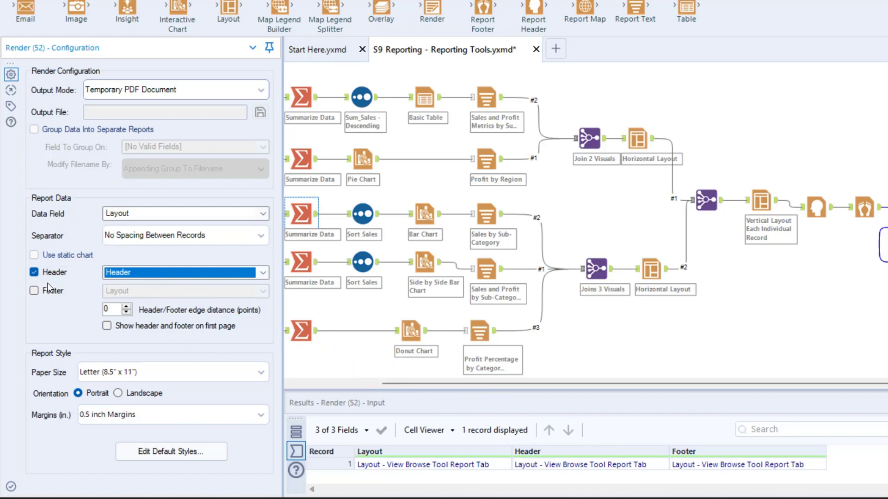
pyautogui.click(34, 291)
pyautogui.click(164, 292)
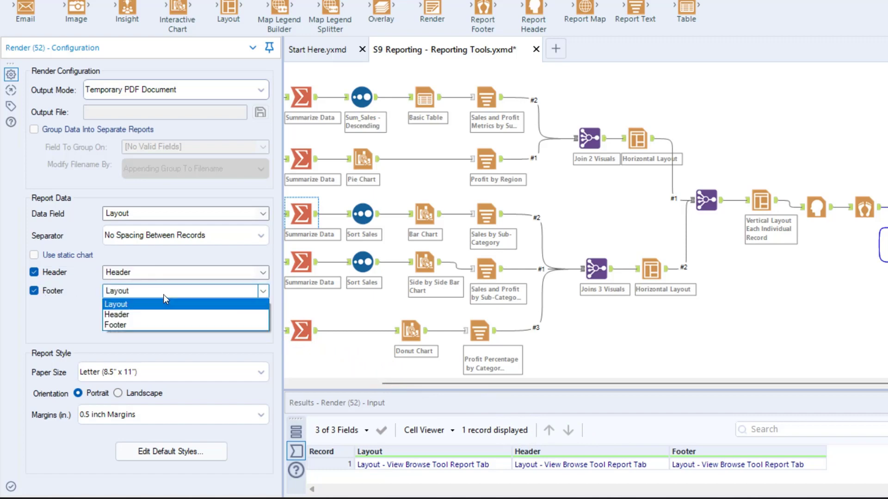
pyautogui.click(154, 324)
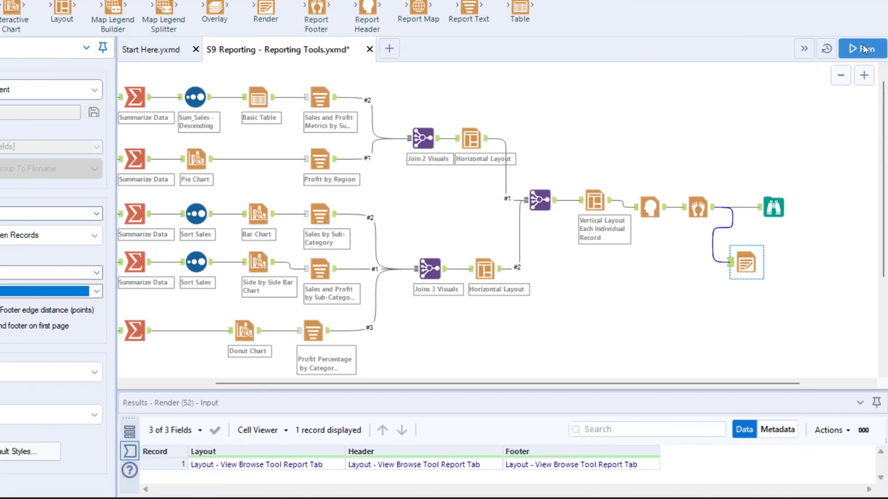
# Run the workflow.
pyautogui.click(861, 47)
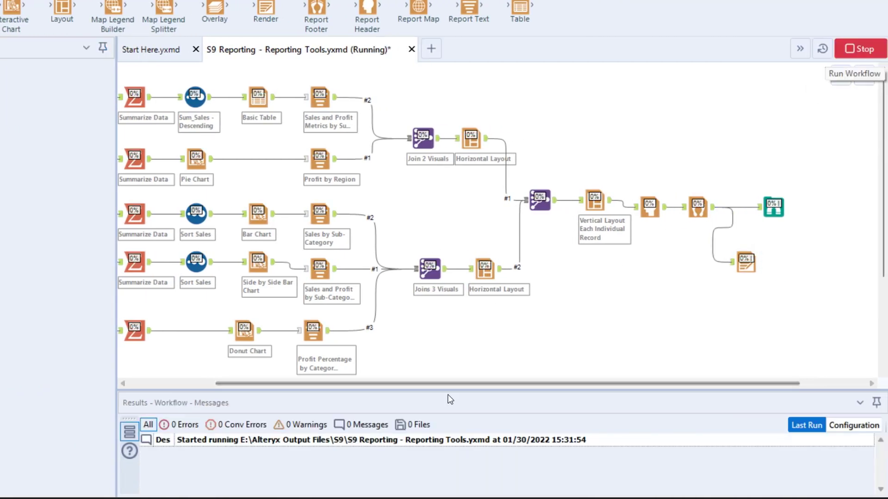
pyautogui.moveTo(447, 392); pyautogui.dragTo(460, 280)
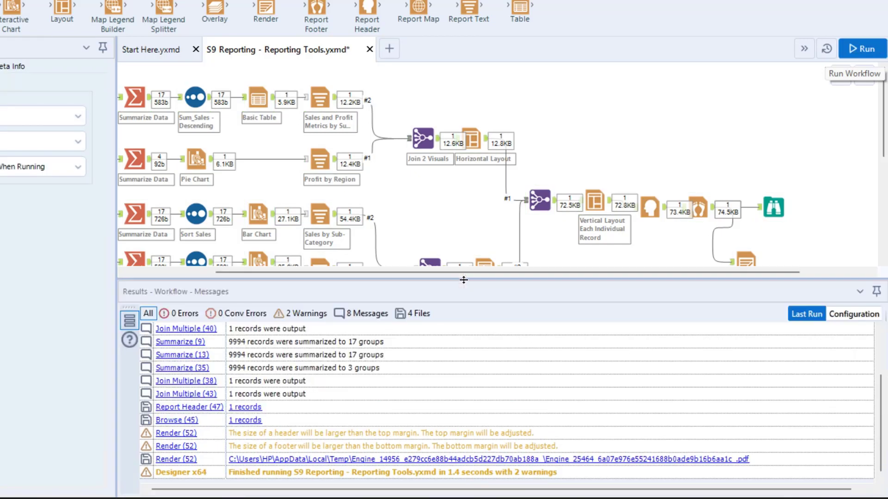
# Open the rendered PDF file from the workflow messages in the browser.
pyautogui.scroll(-2, 654, 259)
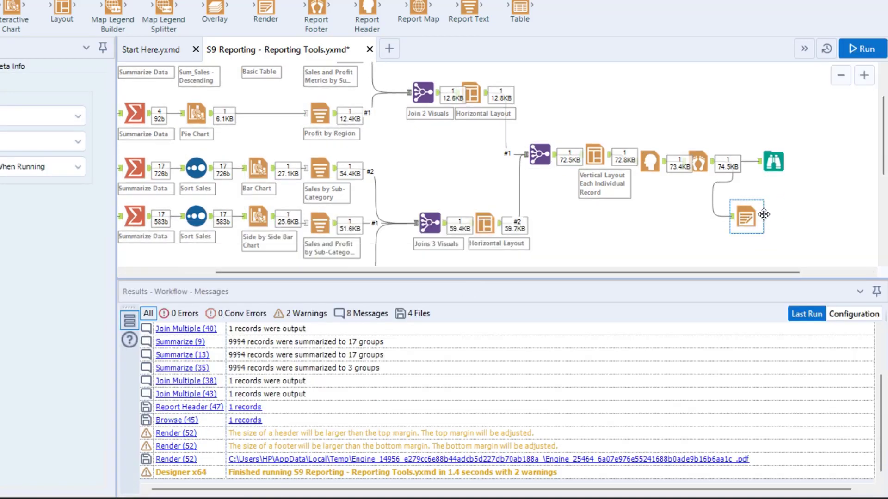
pyautogui.moveTo(220, 452); pyautogui.dragTo(758, 470)
pyautogui.moveTo(711, 453); pyautogui.dragTo(761, 405)
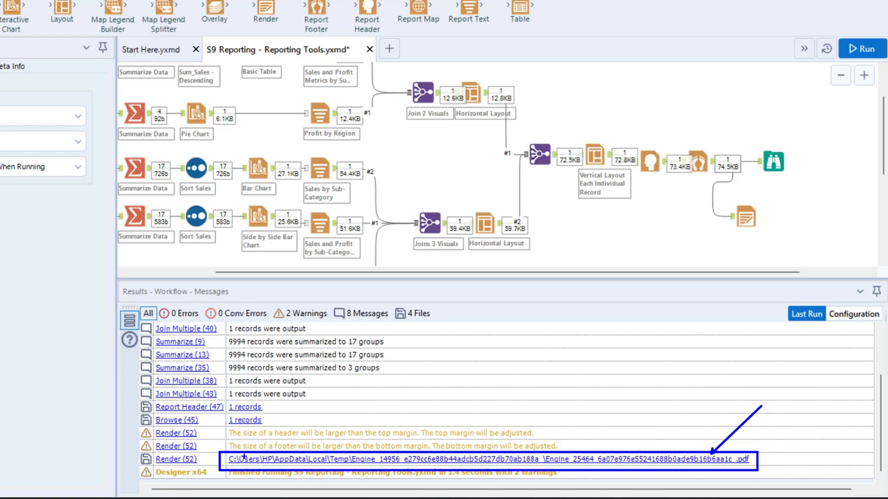
pyautogui.moveTo(272, 456); pyautogui.dragTo(246, 389)
pyautogui.press('Escape')
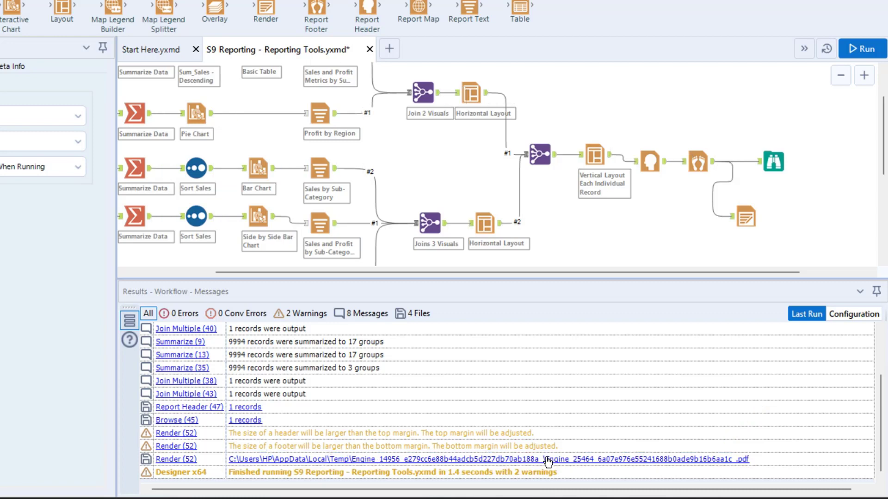
pyautogui.click(547, 460)
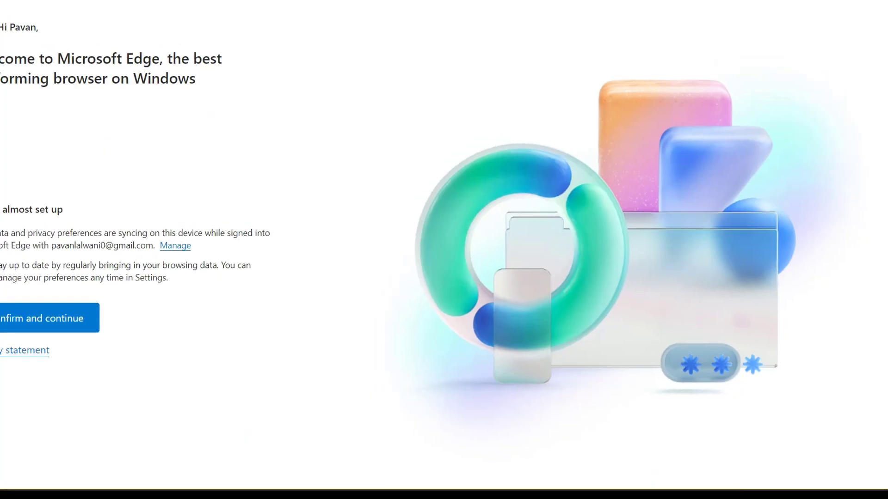
pyautogui.click(70, 335)
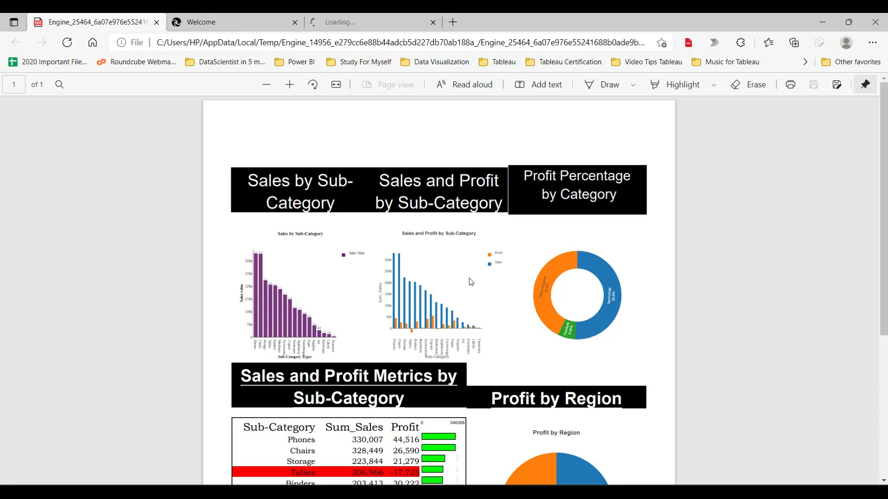
# Examine the rendered PDF report, reopening it from the messages and scrolling through its header, charts and tables.
pyautogui.scroll(-5, 694, 251)
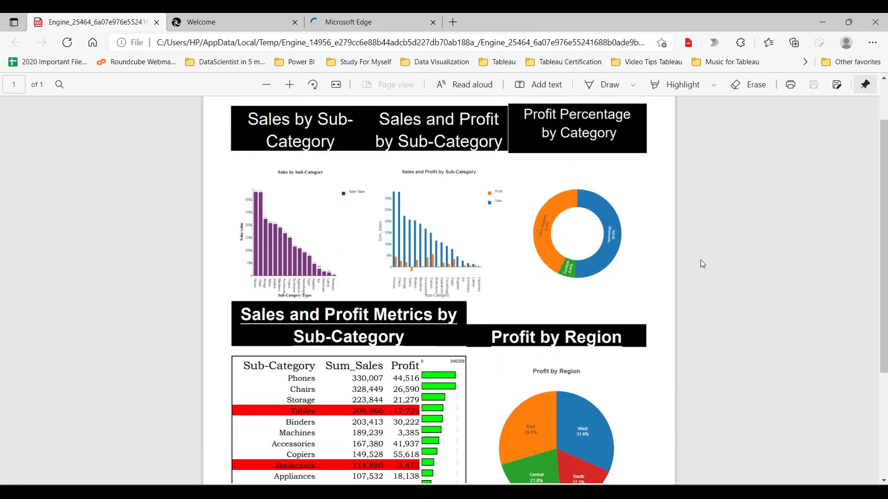
pyautogui.scroll(3, 582, 229)
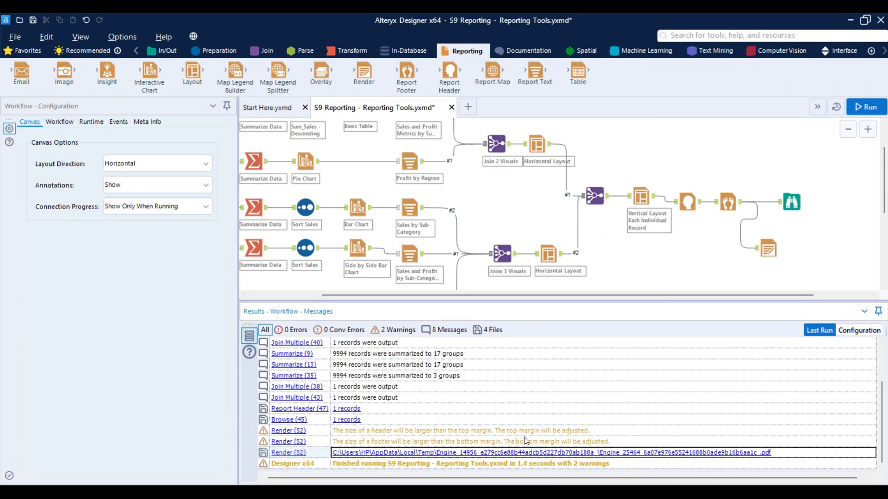
pyautogui.click(465, 454)
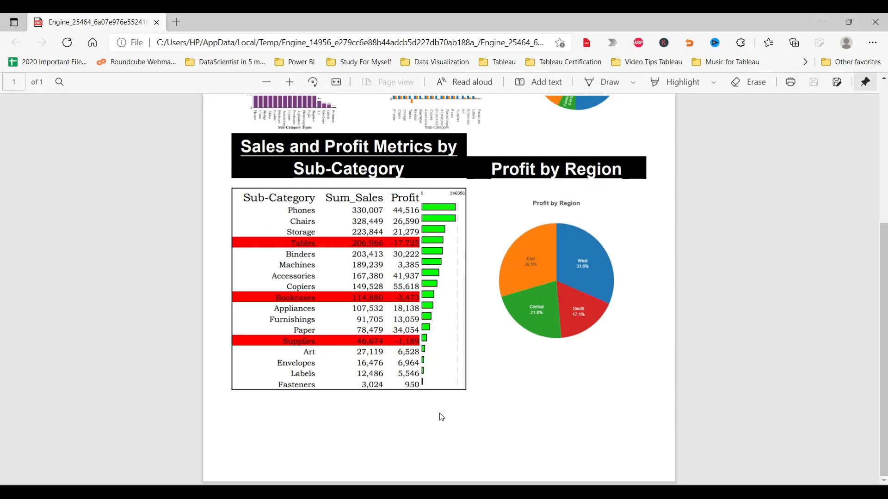
pyautogui.scroll(4, 439, 391)
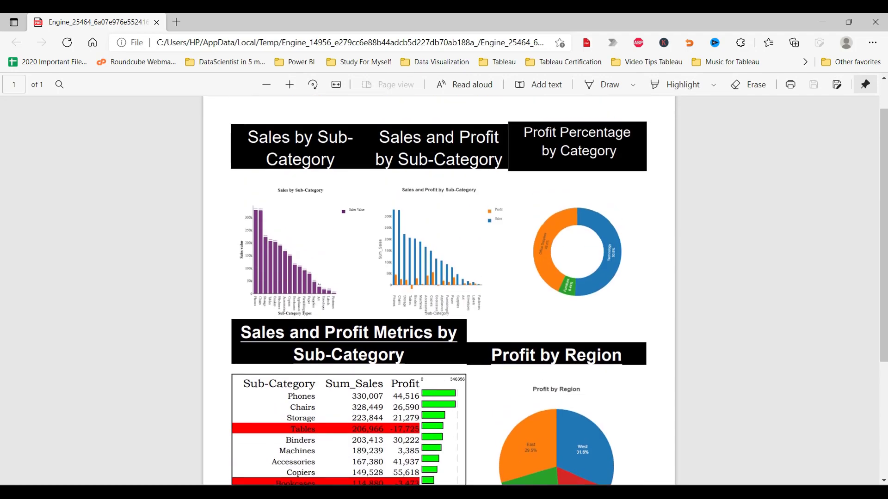
pyautogui.moveTo(229, 131); pyautogui.dragTo(642, 308)
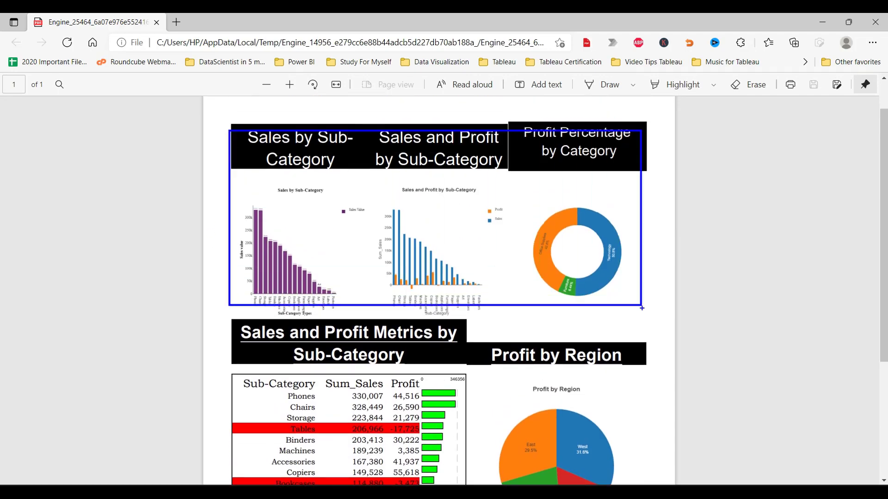
pyautogui.moveTo(254, 349); pyautogui.dragTo(575, 484)
pyautogui.press('Escape')
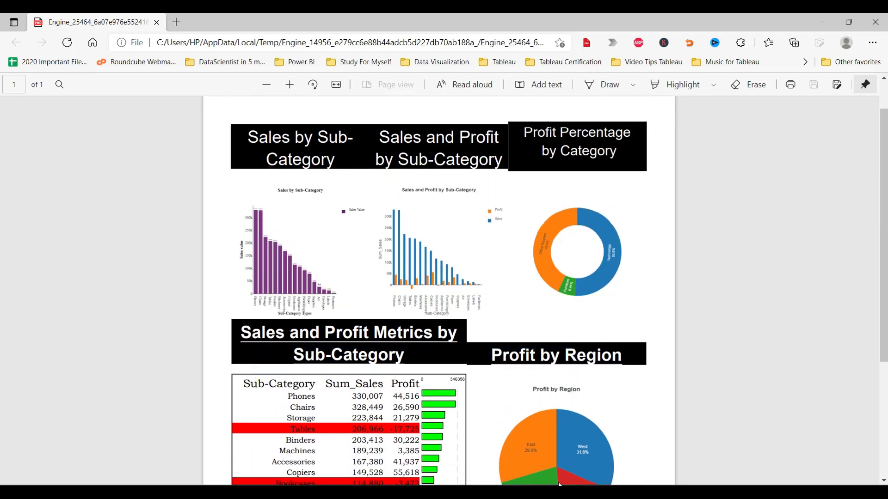
pyautogui.scroll(2, 781, 402)
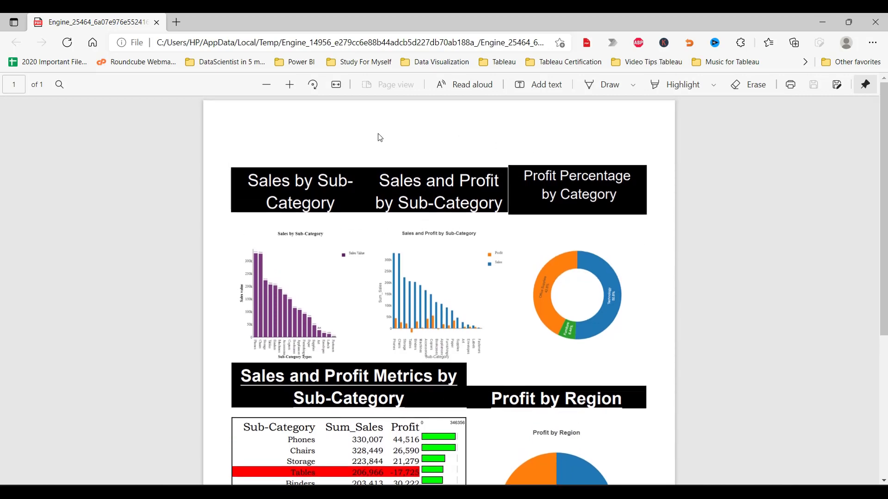
pyautogui.moveTo(241, 113); pyautogui.dragTo(630, 160)
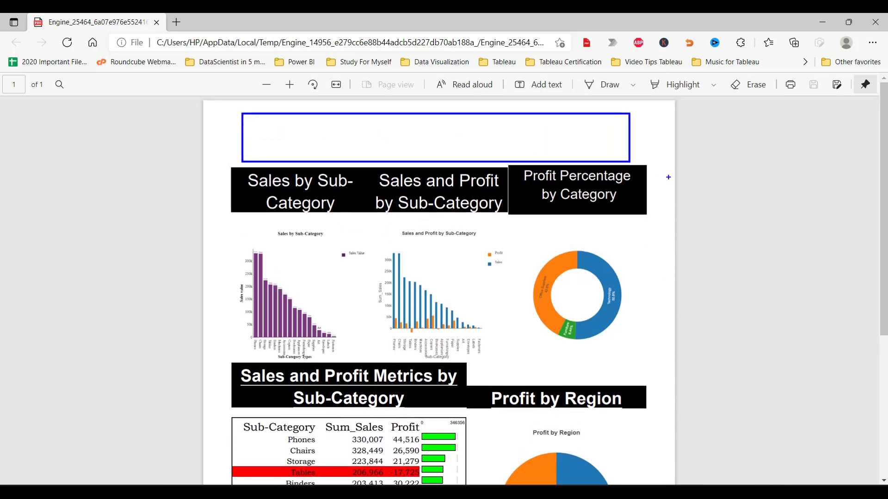
pyautogui.scroll(-5, 809, 216)
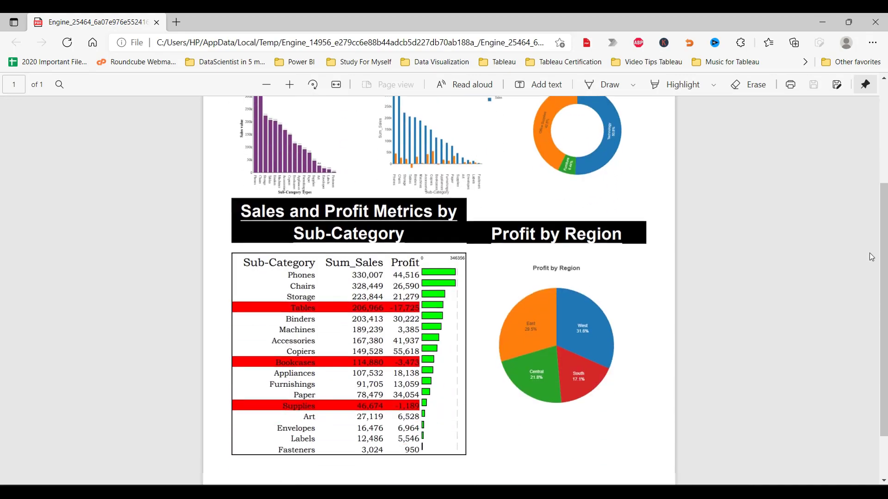
# Re-enable the Render tool's Header and Footer options with the Header and Footer fields, with a header/footer edge distance of 1 point.
pyautogui.scroll(5, 727, 301)
pyautogui.click(872, 21)
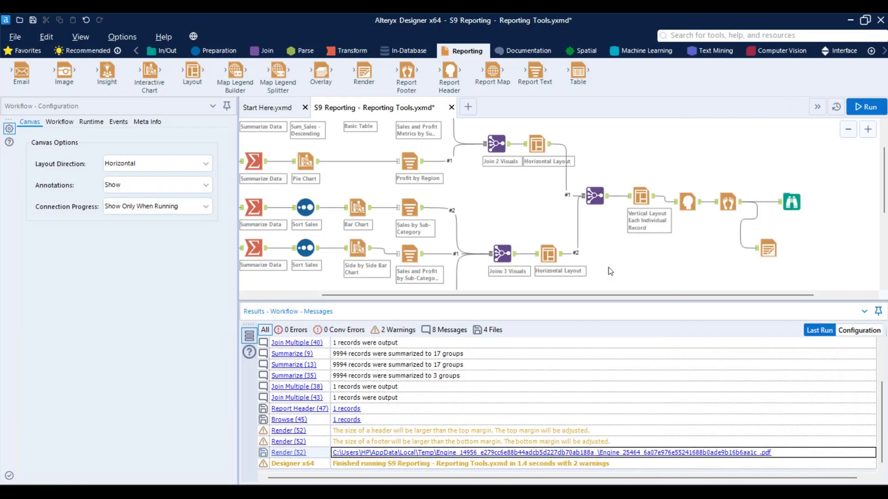
pyautogui.click(767, 249)
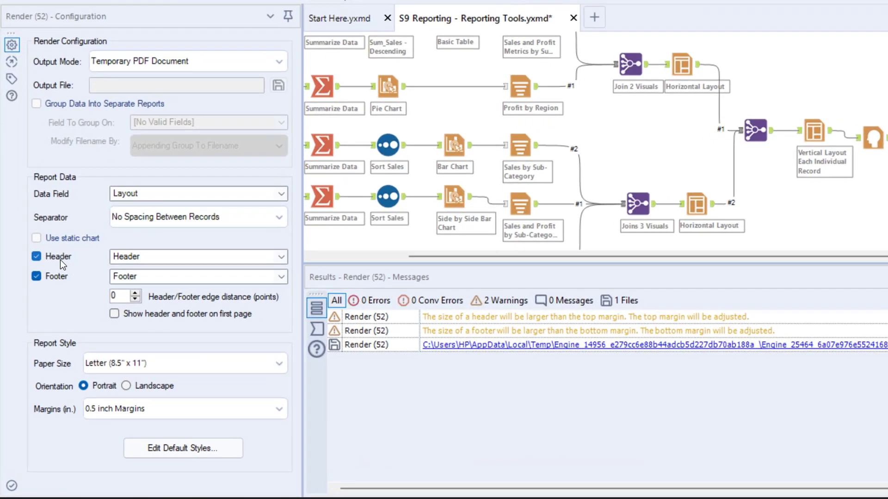
pyautogui.click(52, 278)
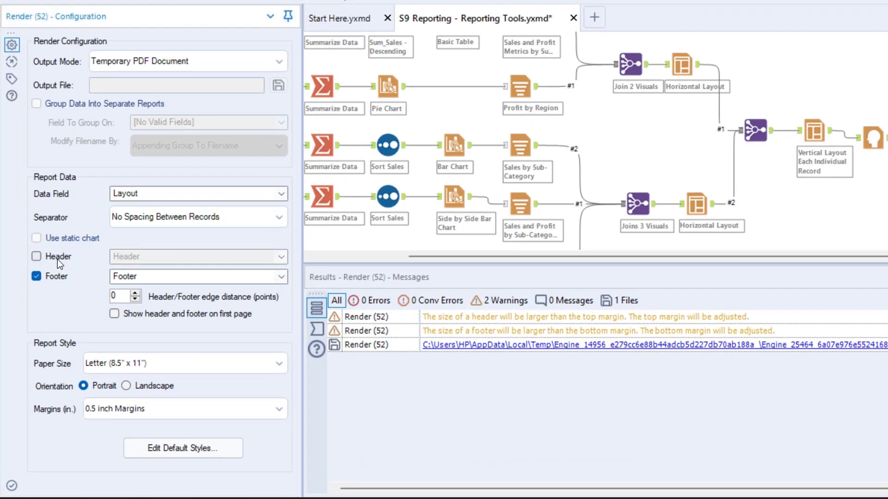
pyautogui.click(50, 292)
pyautogui.click(142, 259)
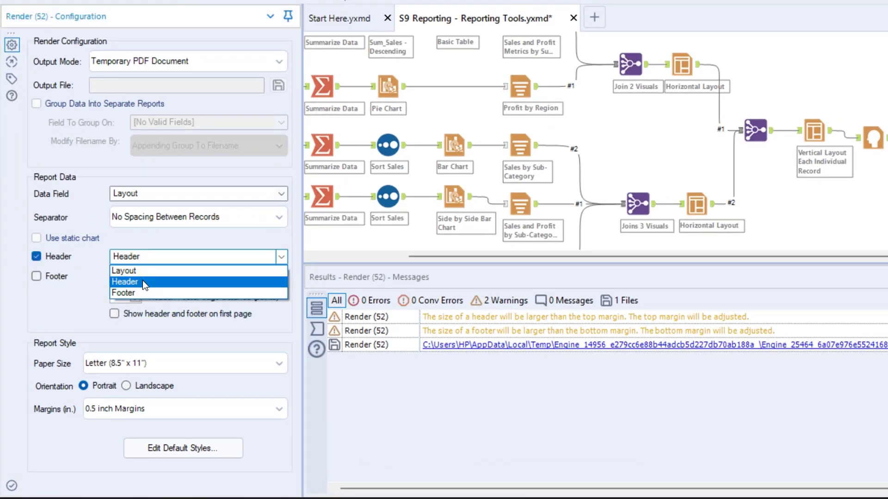
pyautogui.click(143, 281)
pyautogui.click(66, 277)
pyautogui.click(146, 278)
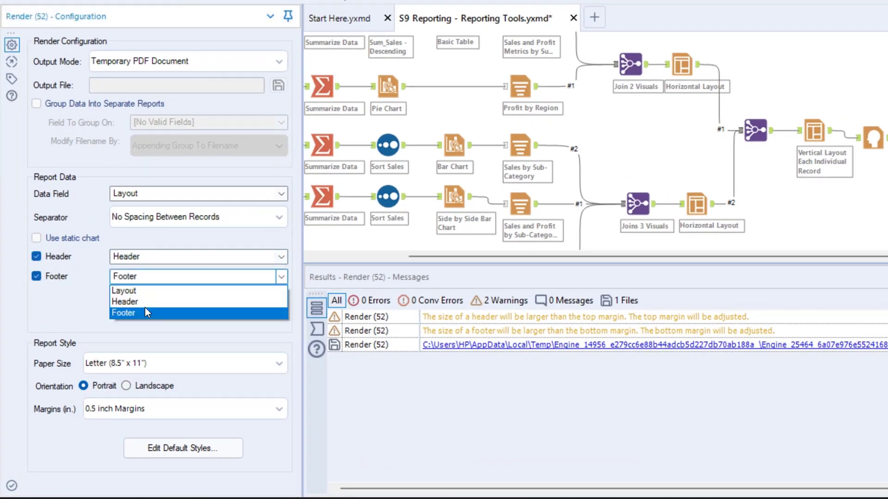
pyautogui.click(138, 312)
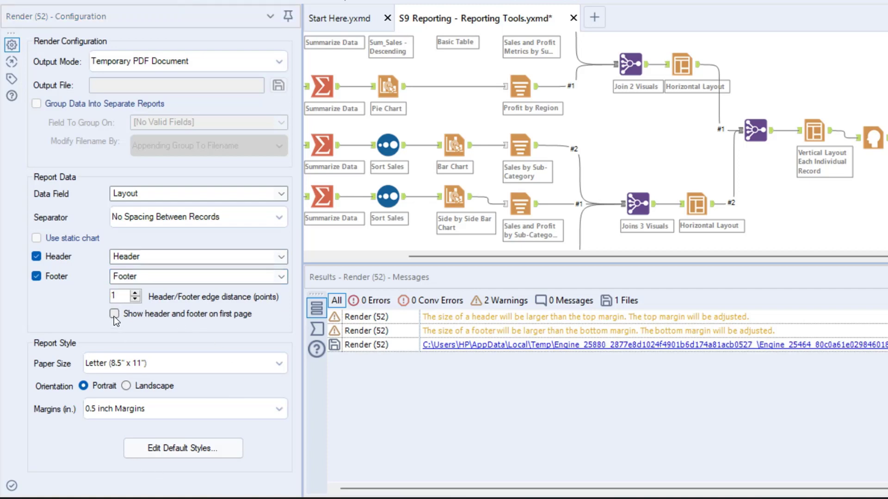
# Enable showing the header and footer on the first page and rerun the workflow.
pyautogui.click(113, 316)
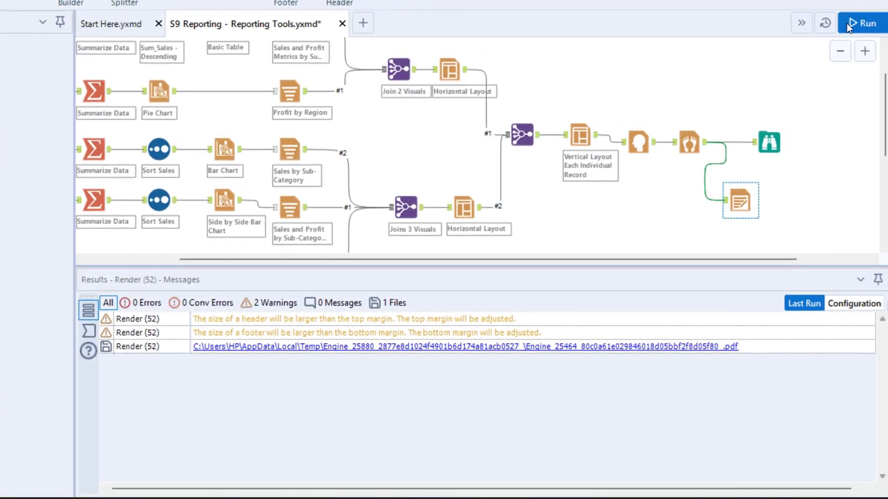
pyautogui.click(847, 23)
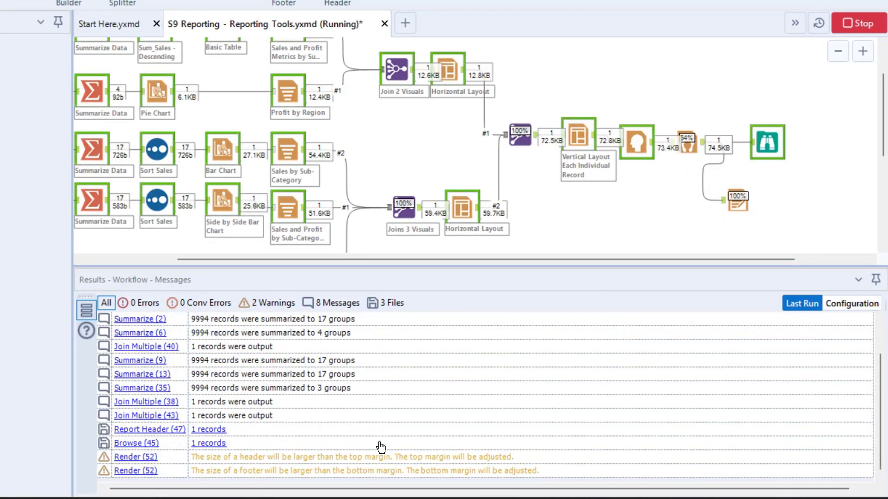
# Open the rendered PDF from the messages and scroll through its header, charts, tables and footer.
pyautogui.click(380, 458)
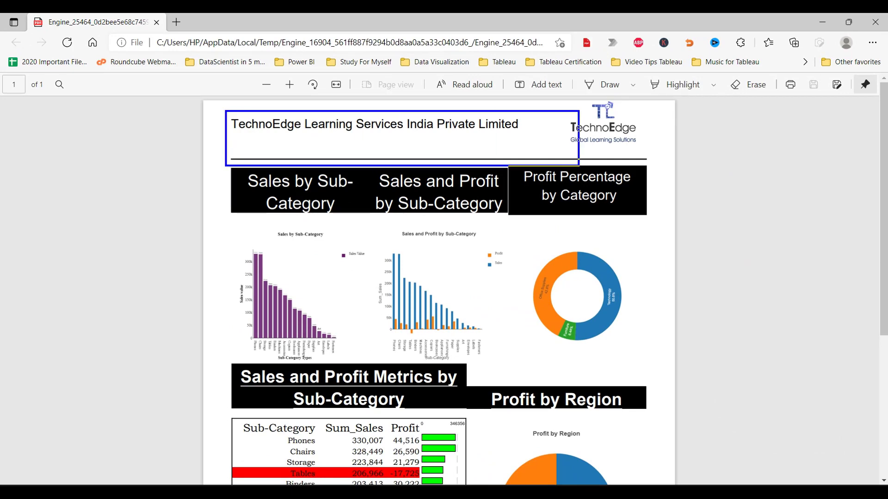
pyautogui.scroll(-5, 739, 245)
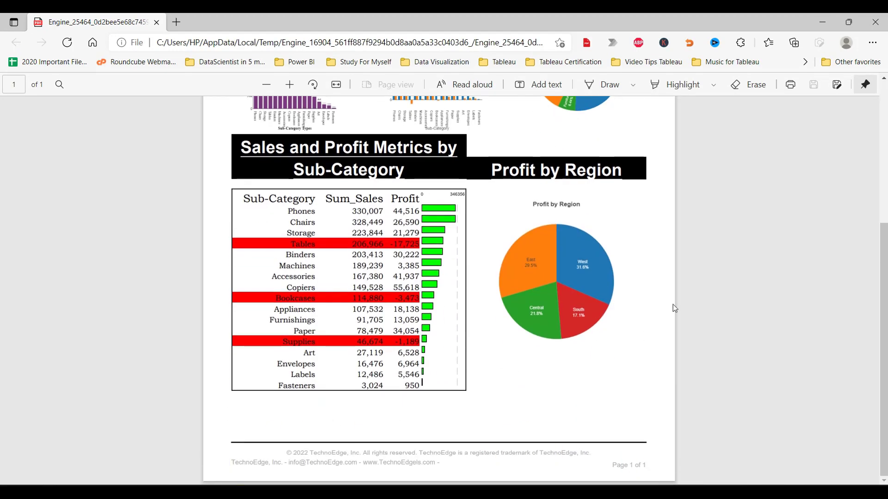
pyautogui.scroll(4, 675, 303)
pyautogui.scroll(1, 675, 305)
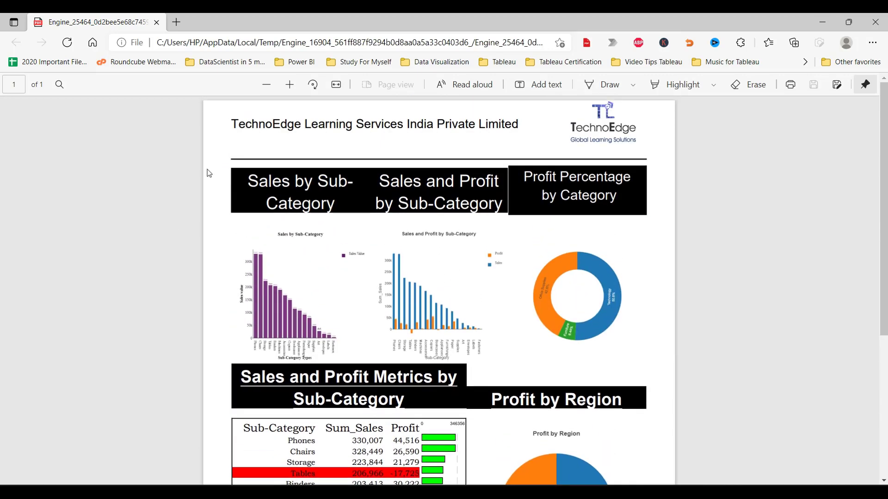
pyautogui.hotkey('ctrl', '2')
pyautogui.moveTo(219, 160)
pyautogui.mouseDown()
pyautogui.moveTo(637, 485)
pyautogui.moveTo(656, 487)
pyautogui.mouseUp()
pyautogui.moveTo(625, 317); pyautogui.dragTo(723, 273)
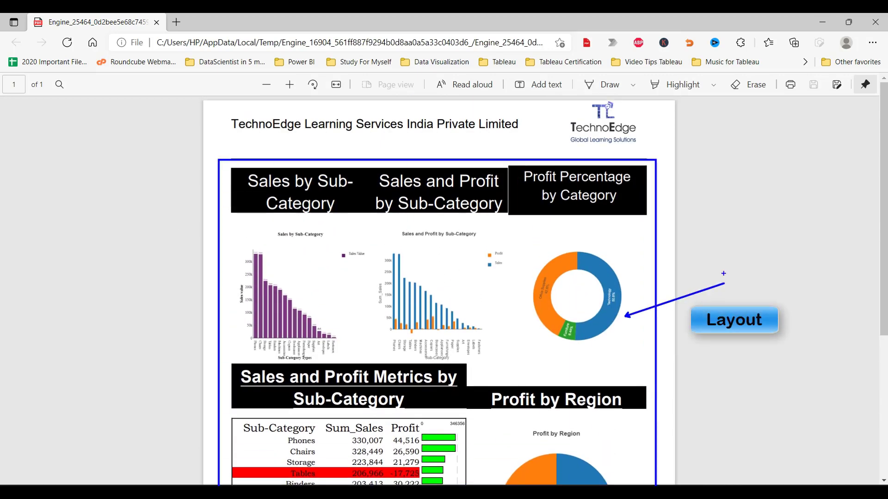
pyautogui.moveTo(229, 115); pyautogui.dragTo(650, 149)
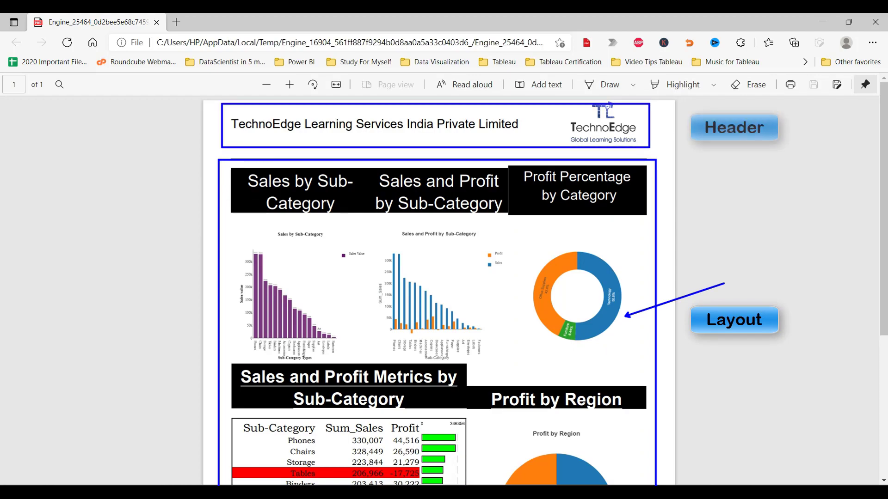
pyautogui.press('Escape')
# Change the Render tool's output mode to Temporary Word 2007 Document.
pyautogui.scroll(-5, 675, 212)
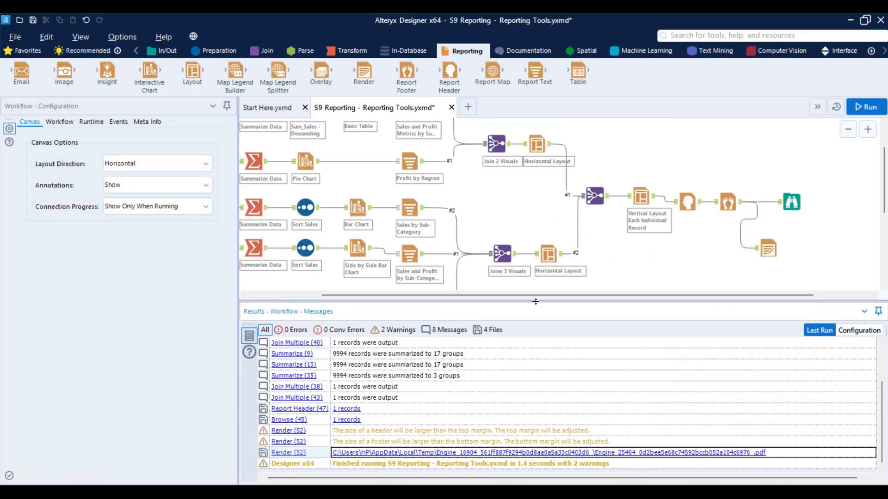
pyautogui.moveTo(535, 302); pyautogui.dragTo(535, 404)
pyautogui.click(767, 250)
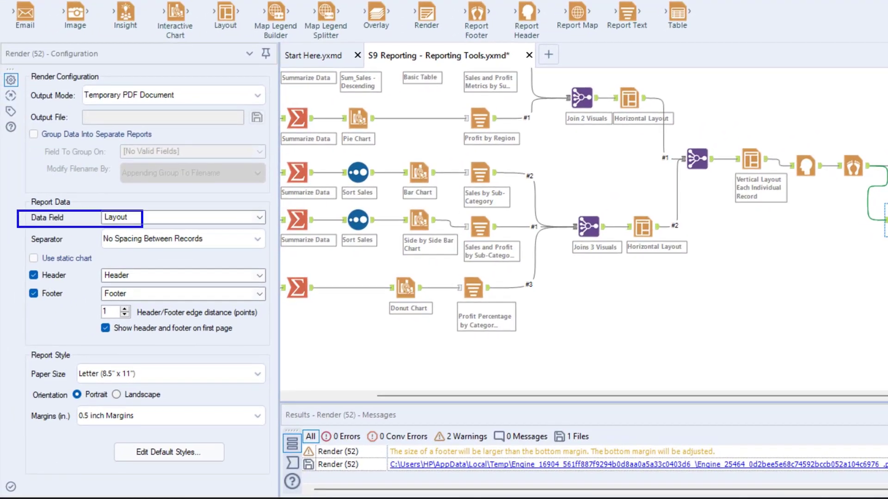
pyautogui.moveTo(23, 265); pyautogui.dragTo(145, 299)
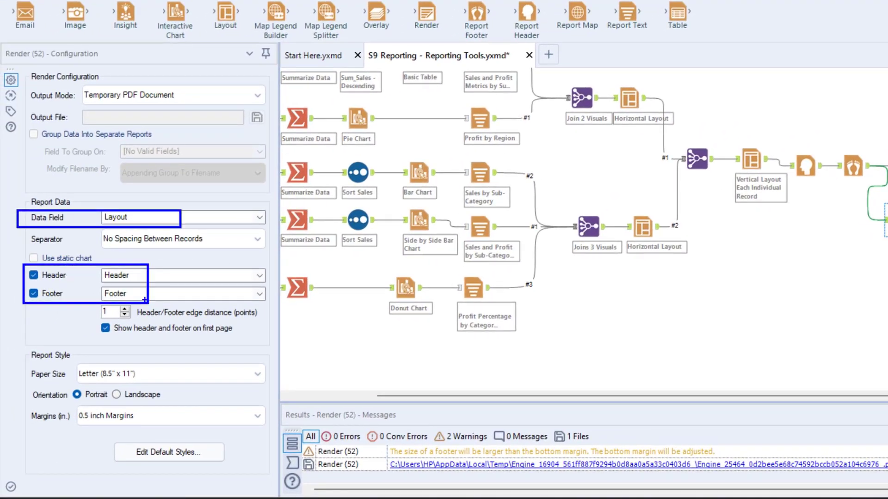
pyautogui.moveTo(22, 86); pyautogui.dragTo(237, 110)
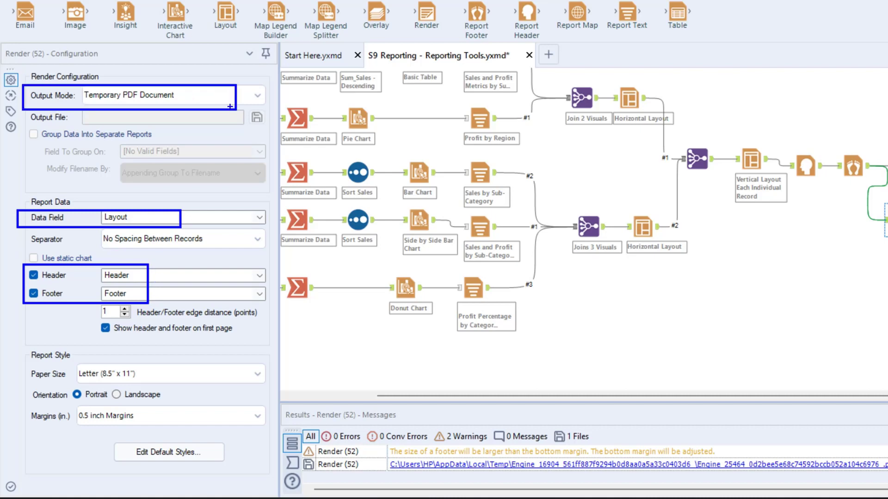
pyautogui.press('Escape')
pyautogui.click(257, 96)
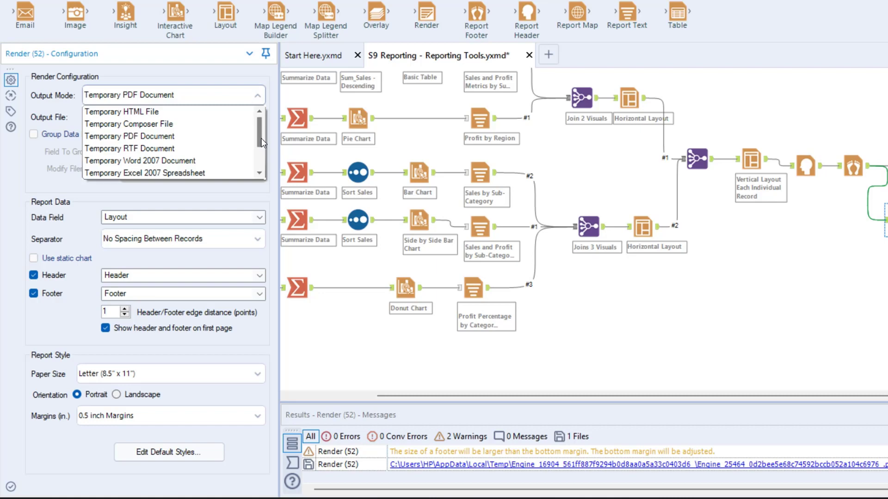
pyautogui.scroll(-2, 262, 139)
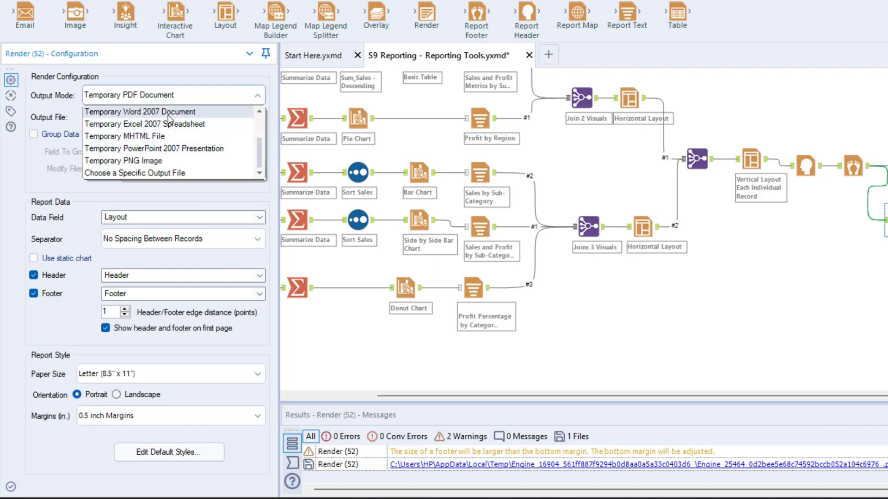
pyautogui.click(186, 113)
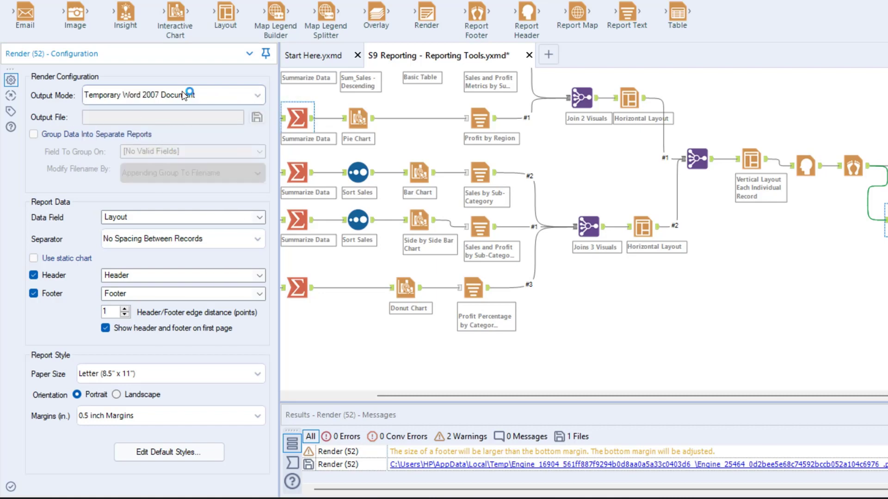
# Run the workflow and open the rendered Word document from the messages.
pyautogui.hotkey('ctrl', 'r')
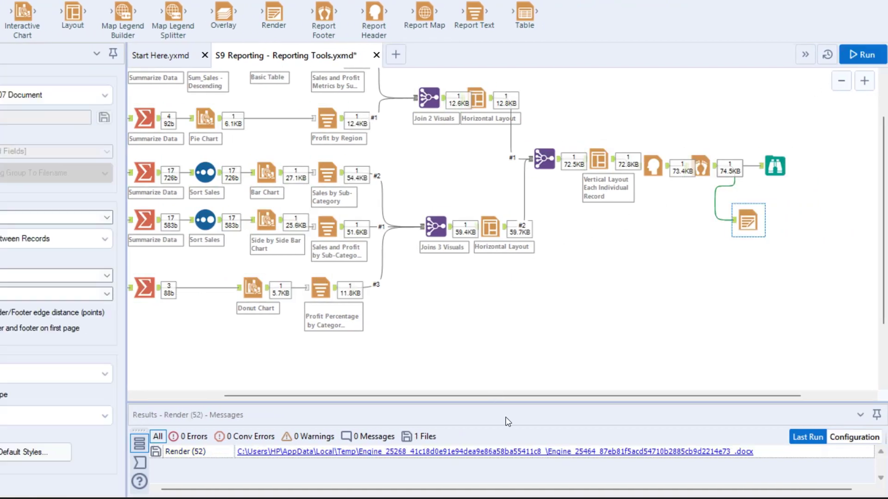
pyautogui.click(615, 451)
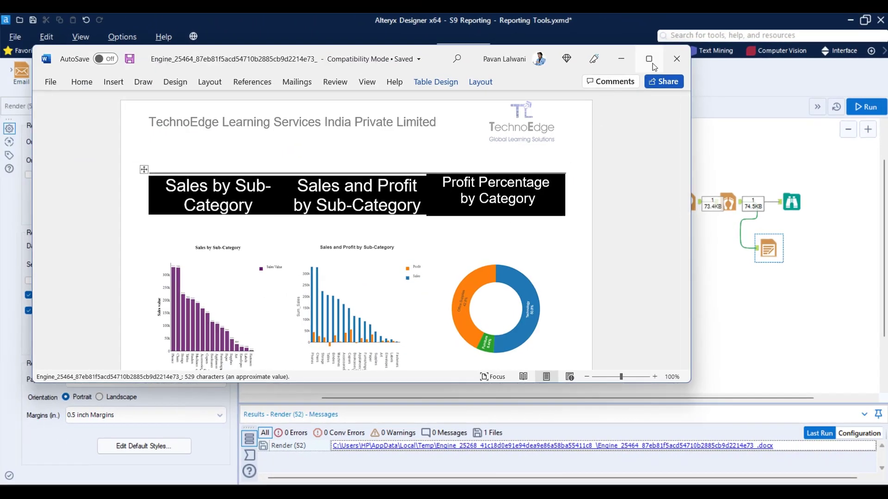
pyautogui.click(641, 48)
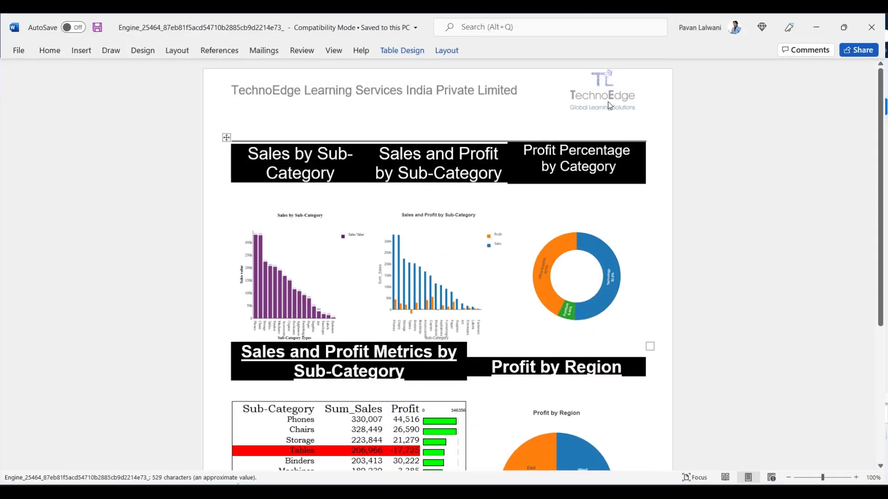
# Examine the rendered Word document, scrolling through and selecting its charts, titles and tables.
pyautogui.scroll(-7, 383, 231)
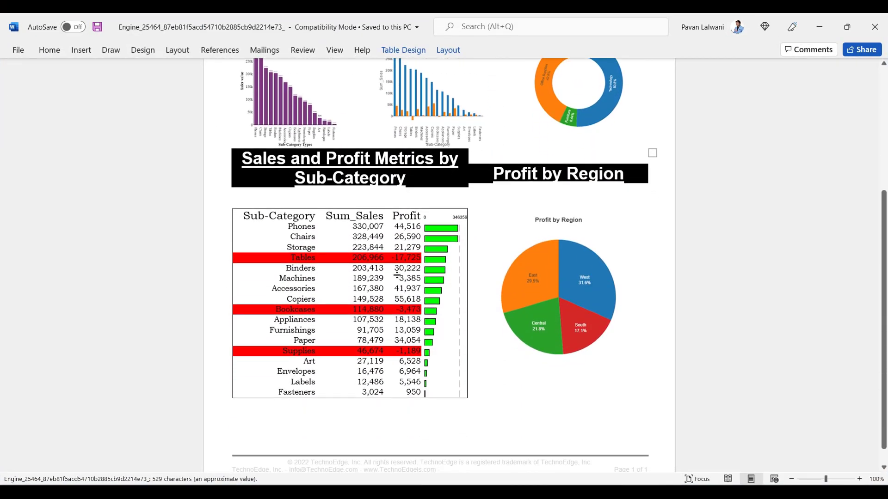
pyautogui.scroll(6, 387, 265)
pyautogui.click(416, 263)
pyautogui.click(325, 230)
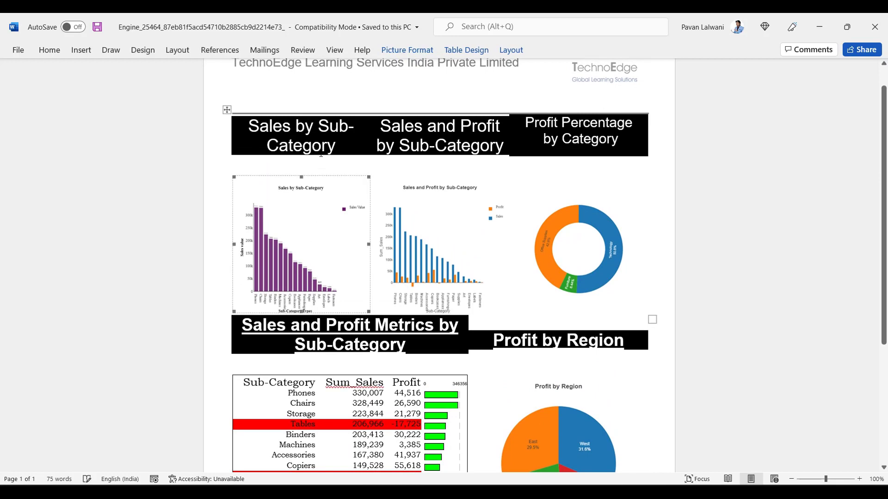
pyautogui.click(313, 146)
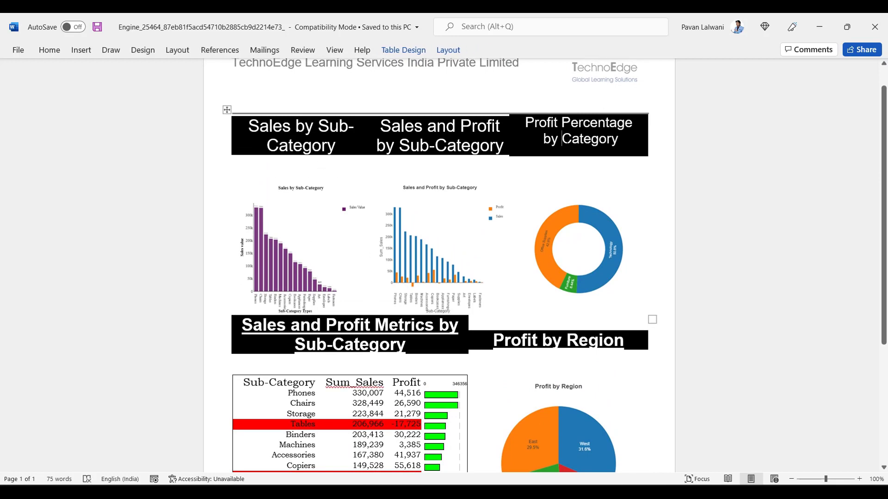
pyautogui.scroll(1, 617, 200)
pyautogui.click(418, 99)
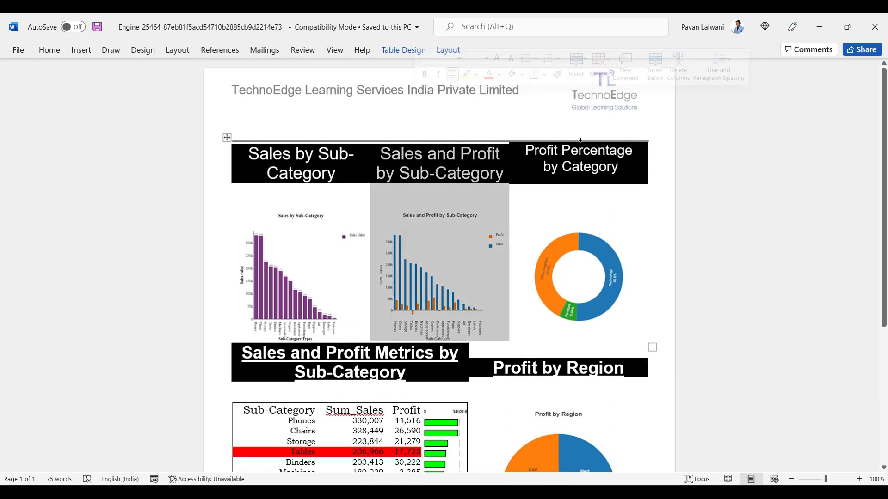
pyautogui.click(739, 139)
pyautogui.click(877, 28)
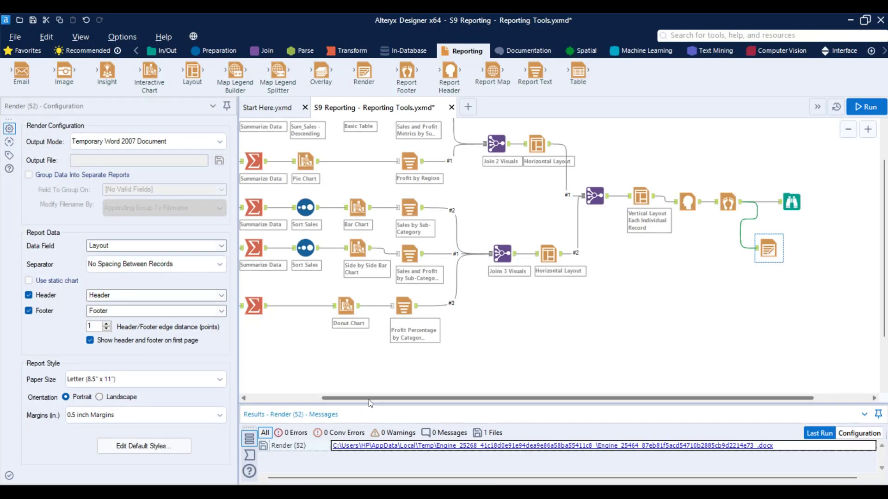
pyautogui.moveTo(368, 399); pyautogui.dragTo(276, 401)
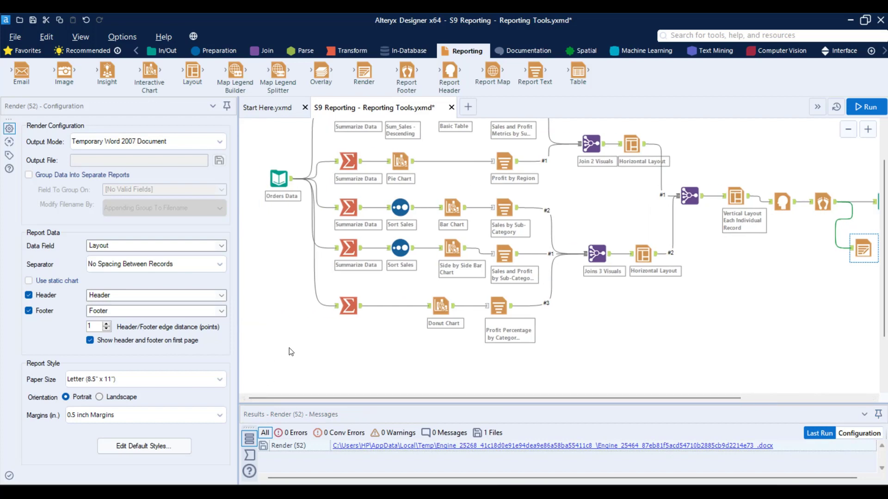
pyautogui.scroll(1, 293, 342)
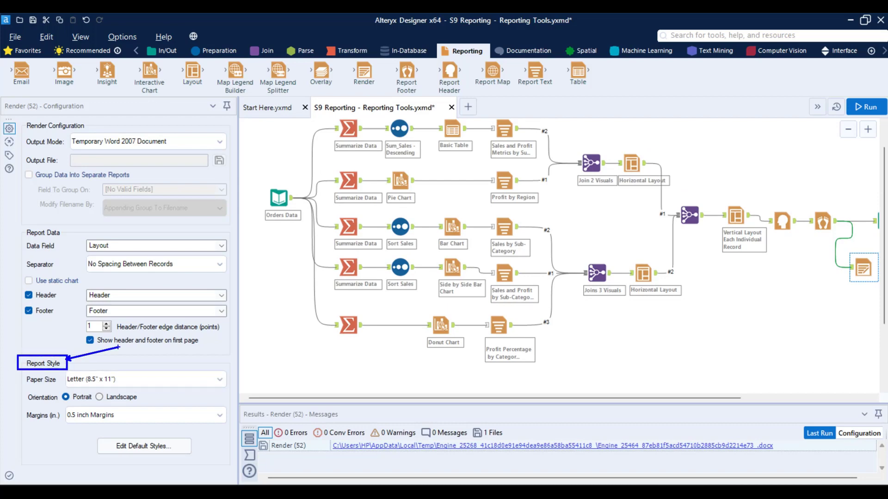
pyautogui.press('Escape')
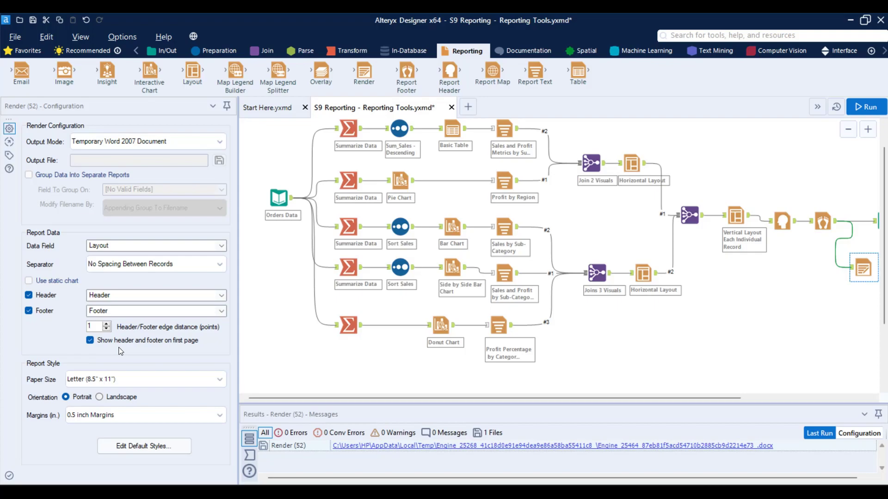